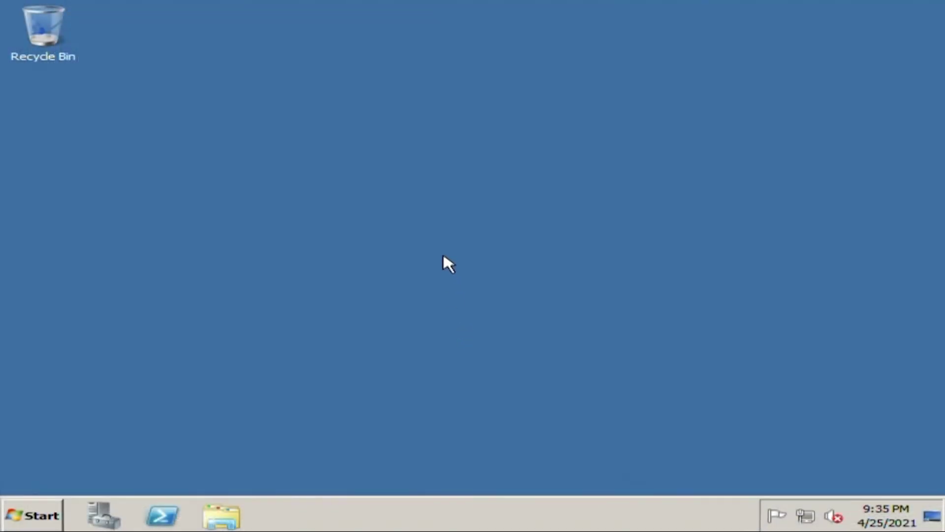
Launch Active Directory Users and Computers and expand css.com to reveal Builtin, Computers and Users
click(33, 515)
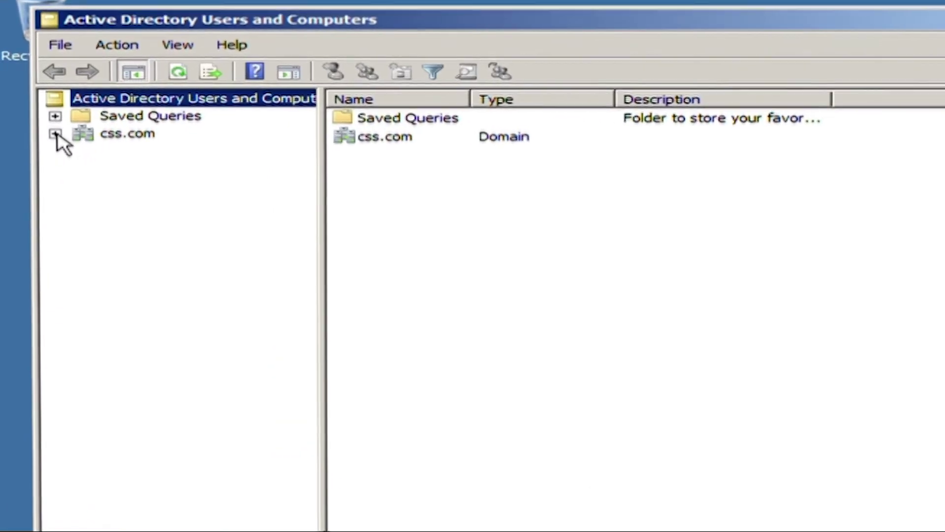
click(55, 127)
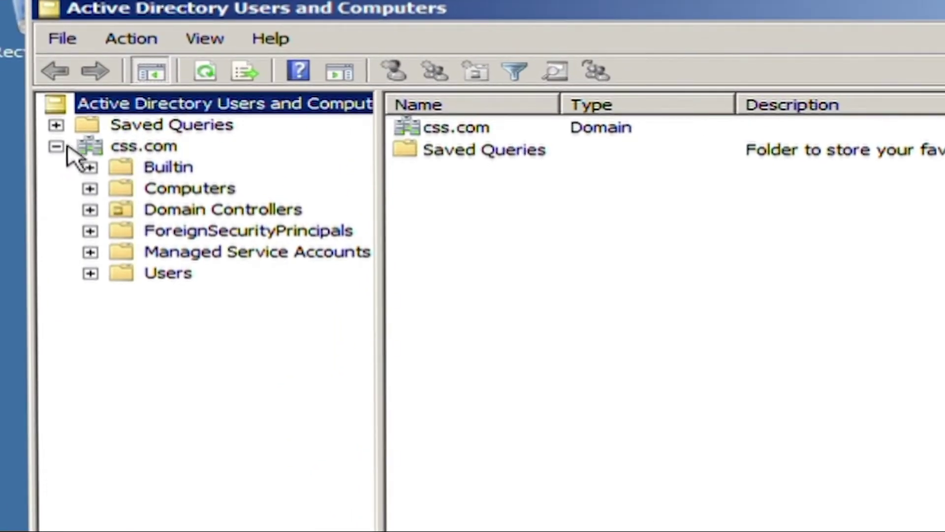
Open the New Object – Organizational Unit dialog from the css.com context menu
right_click(151, 156)
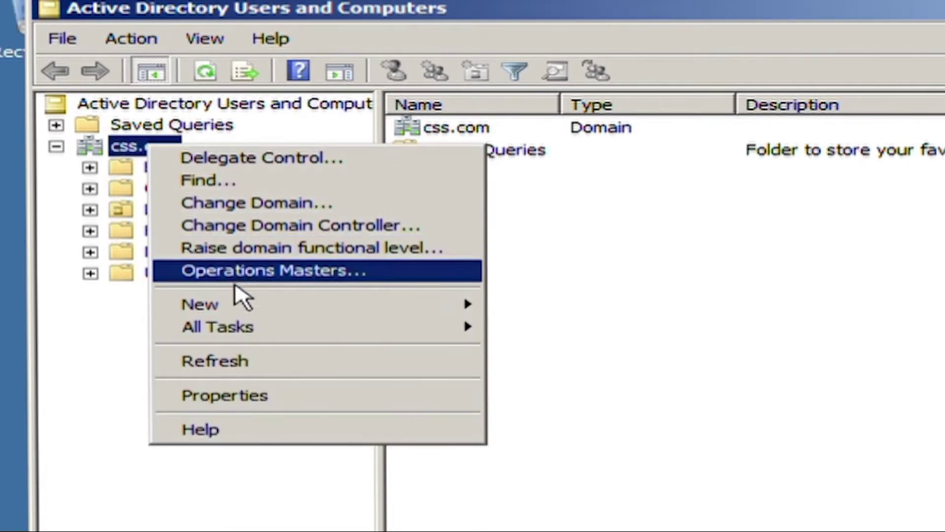
mouse_move(222, 304)
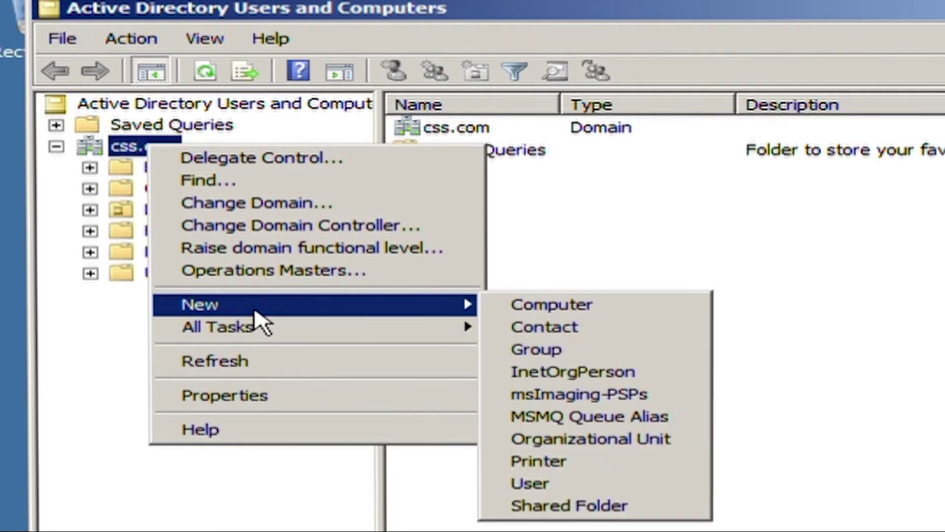
click(607, 444)
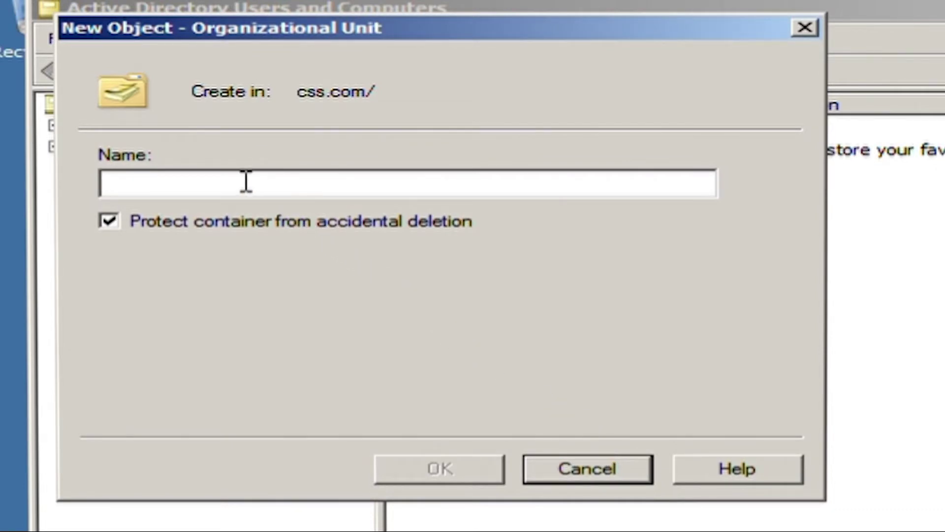
text(css )
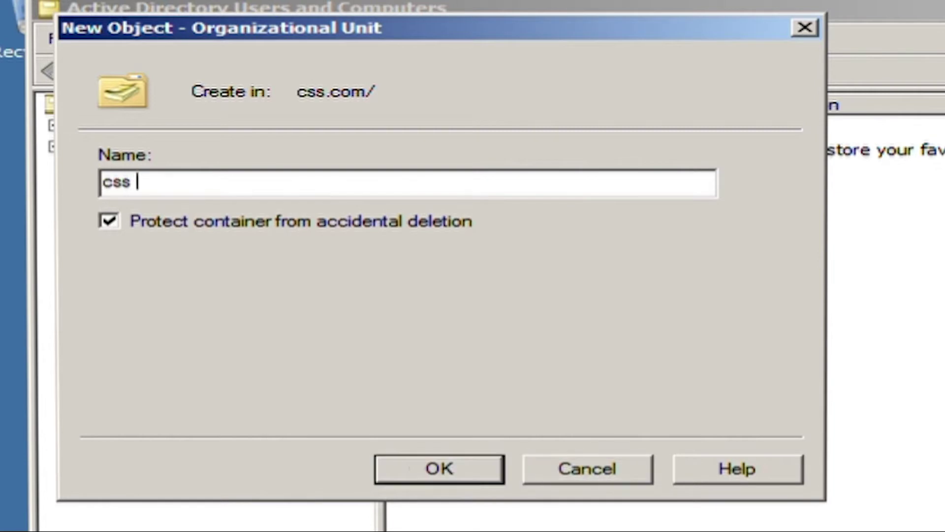
text(room)
Create the 'css room' OU without accidental-deletion protection, then bring up its context menu
click(108, 220)
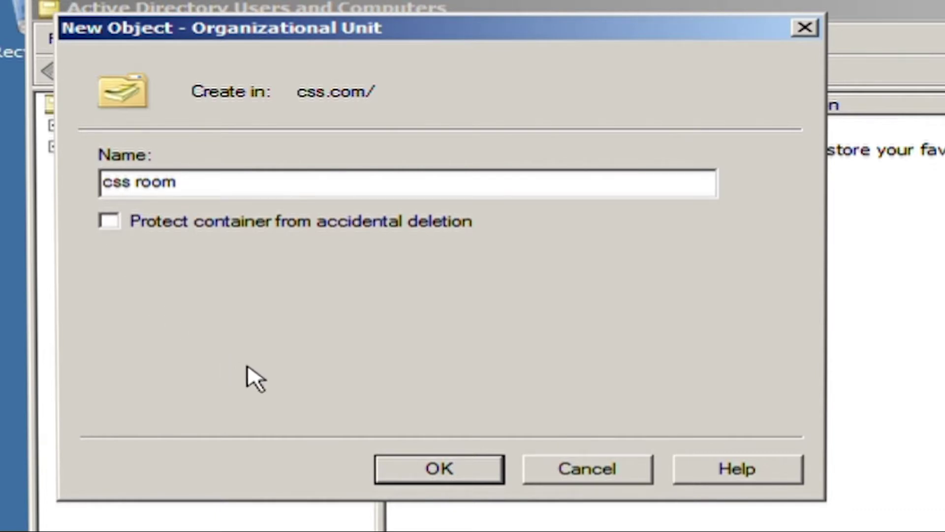
click(442, 468)
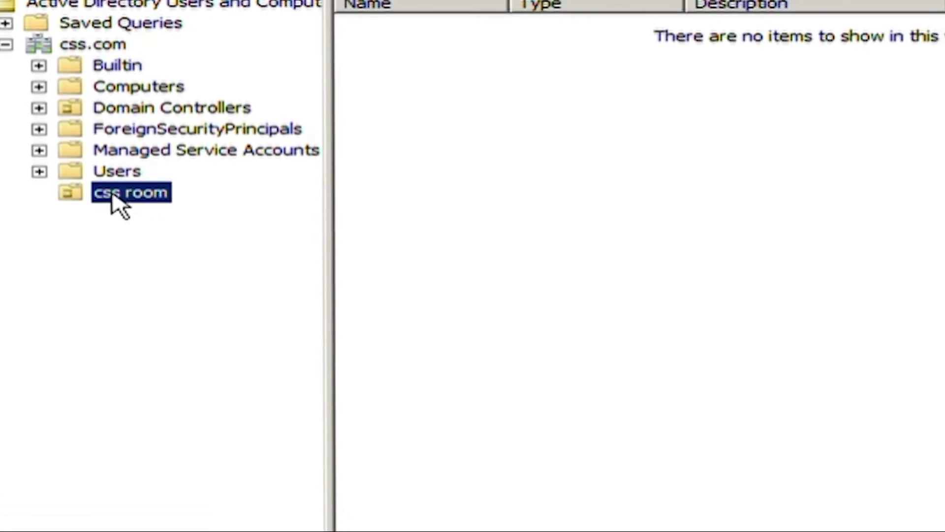
right_click(118, 205)
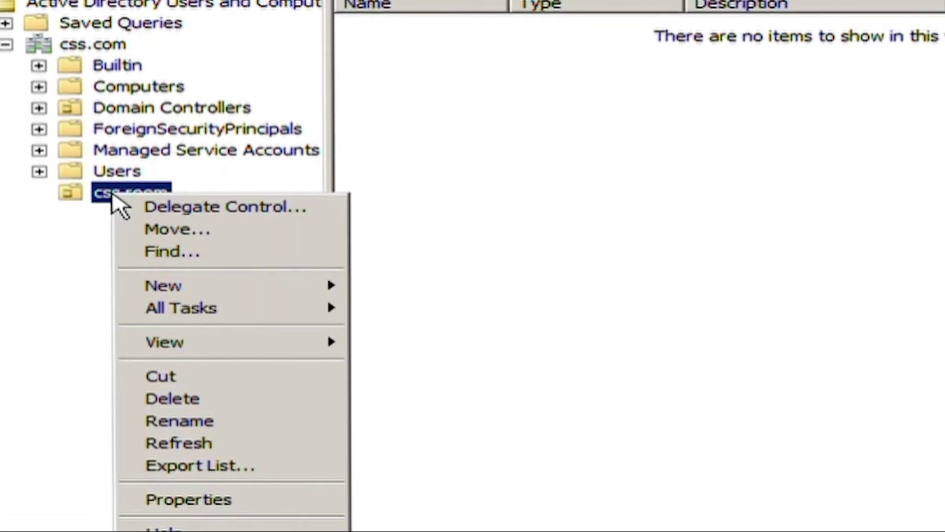
mouse_move(133, 176)
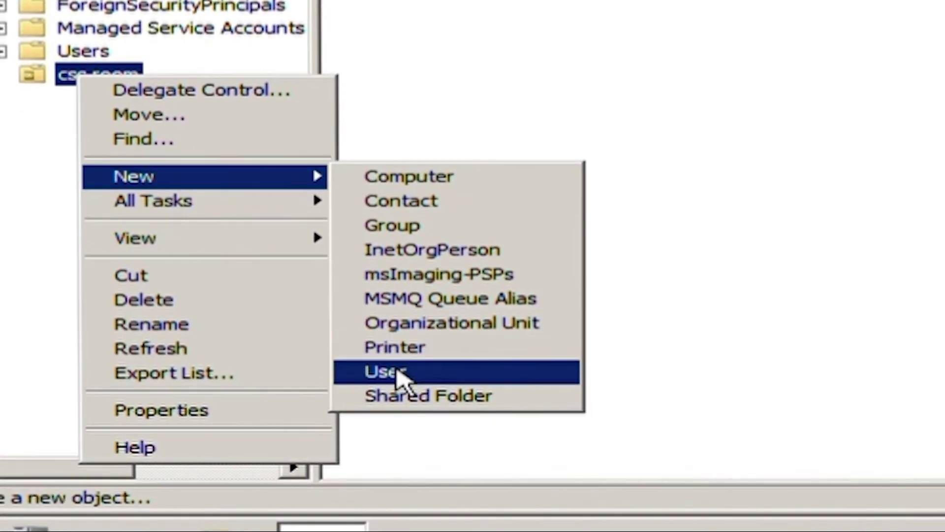
Start a new user in css room with user1 as first name and logon name
click(398, 373)
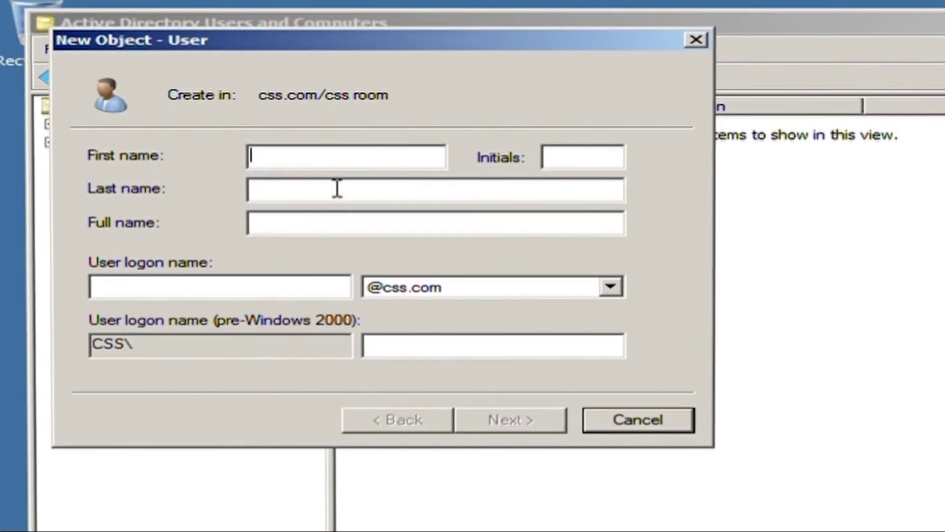
text(use)
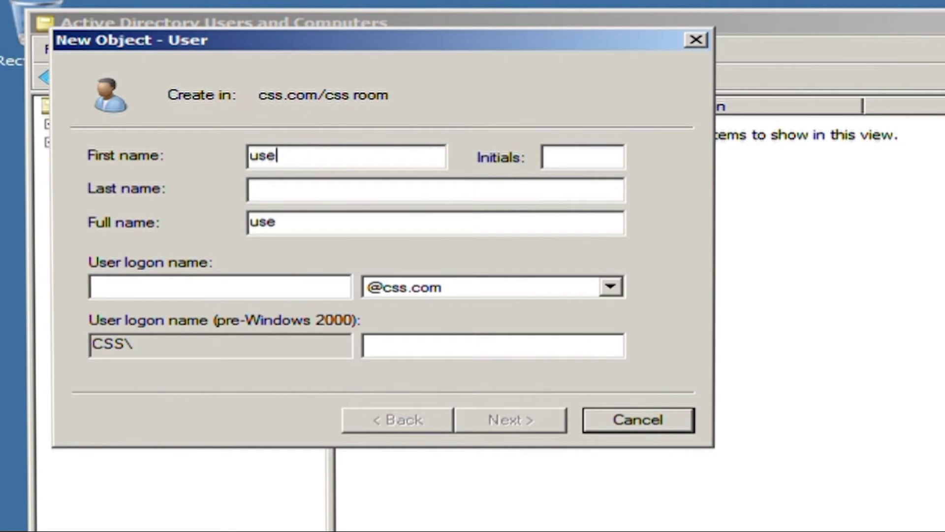
text(r1)
text(user)
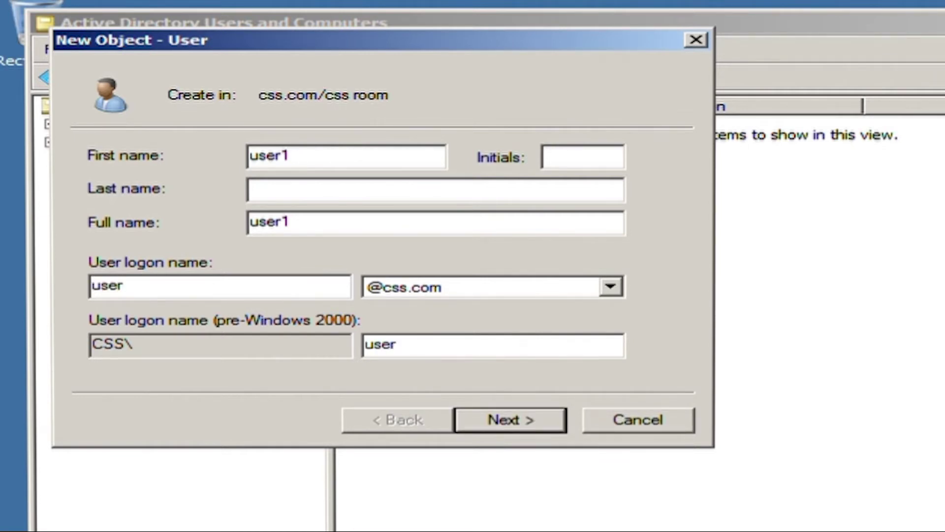
text(1)
Give user1 a password with no forced change, user-unchangeable and never expiring, and finish
click(479, 421)
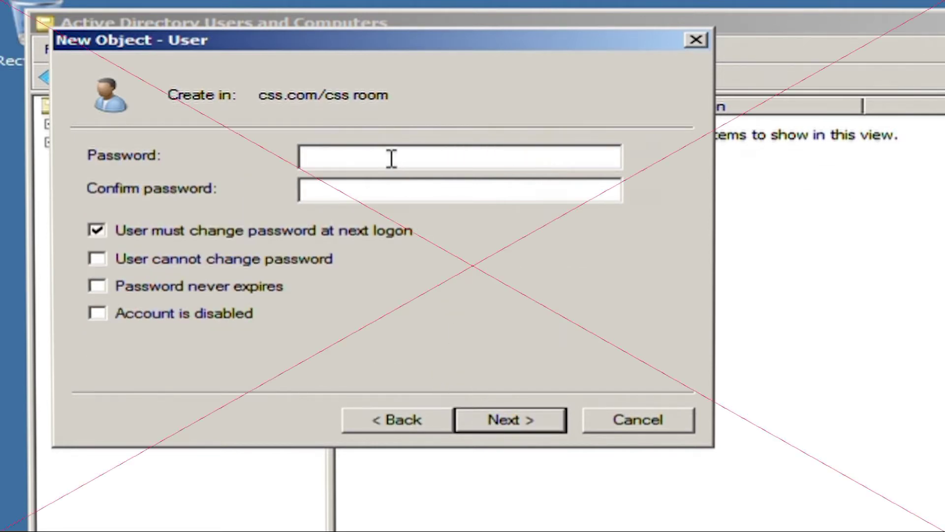
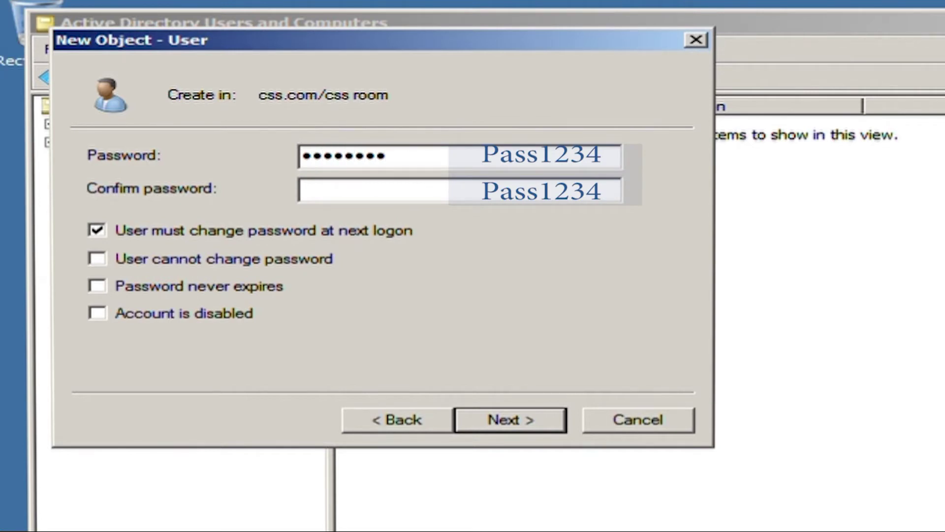
click(403, 186)
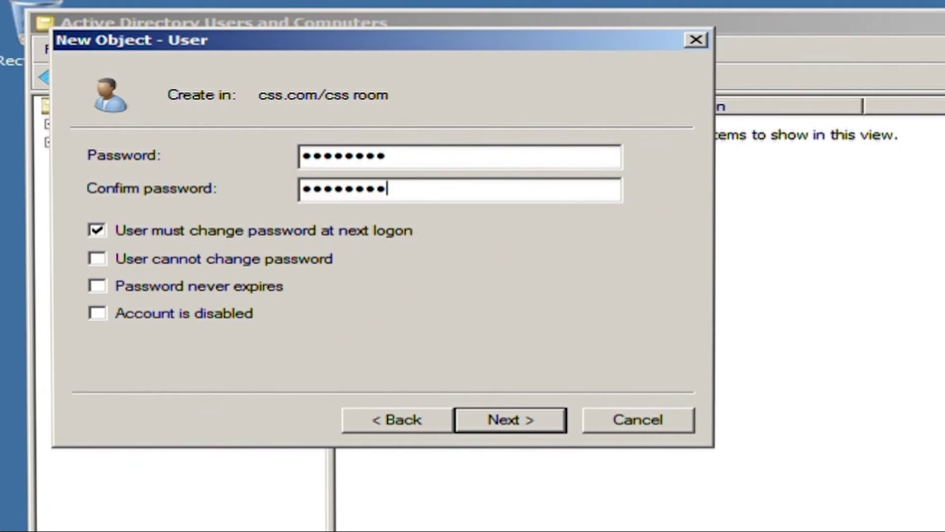
click(99, 233)
click(104, 262)
click(104, 288)
click(509, 422)
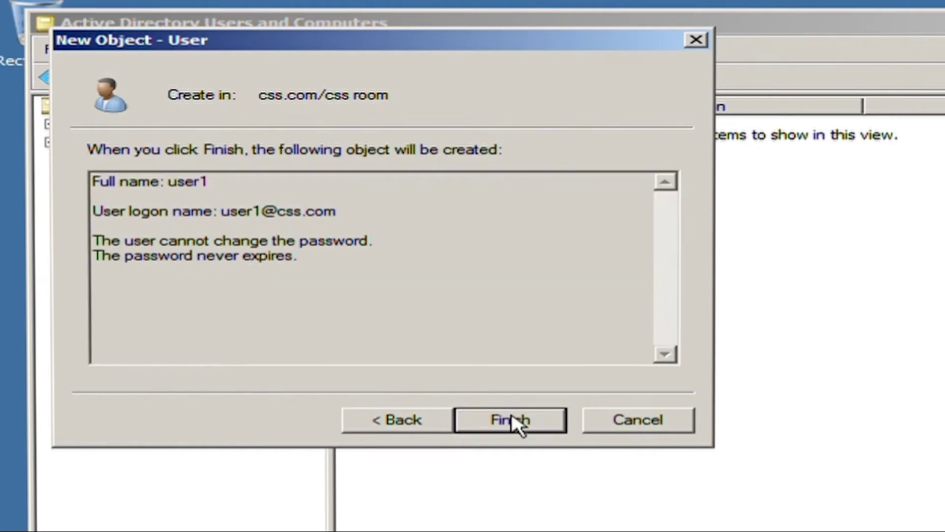
click(517, 427)
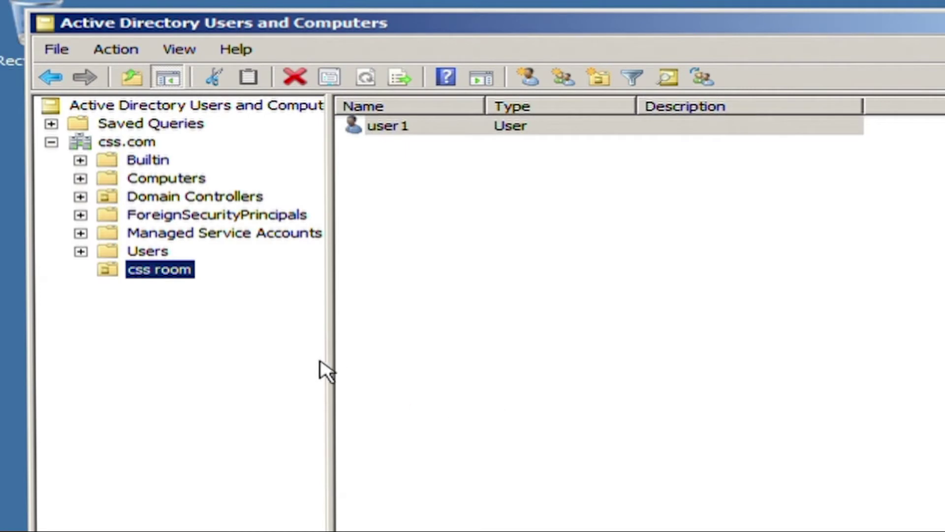
Bring up the css room unit's context menu to add another user
right_click(164, 279)
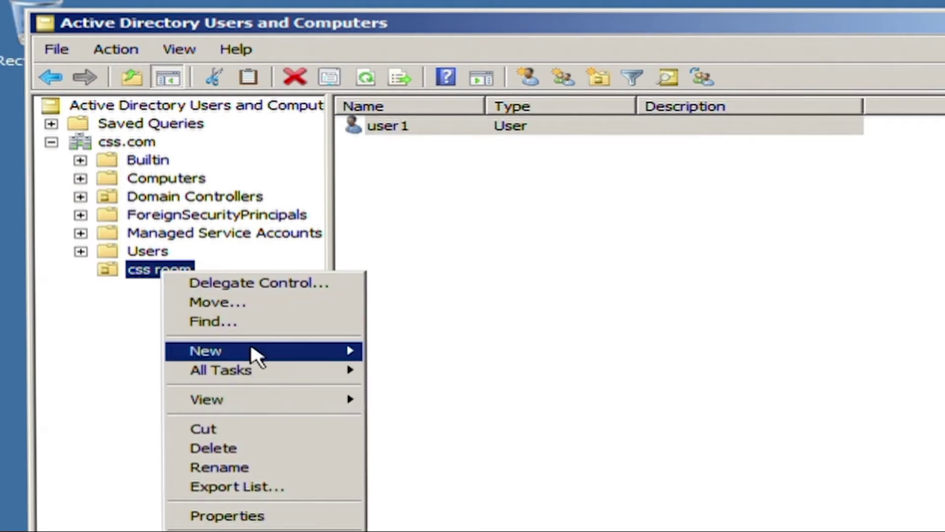
mouse_move(262, 351)
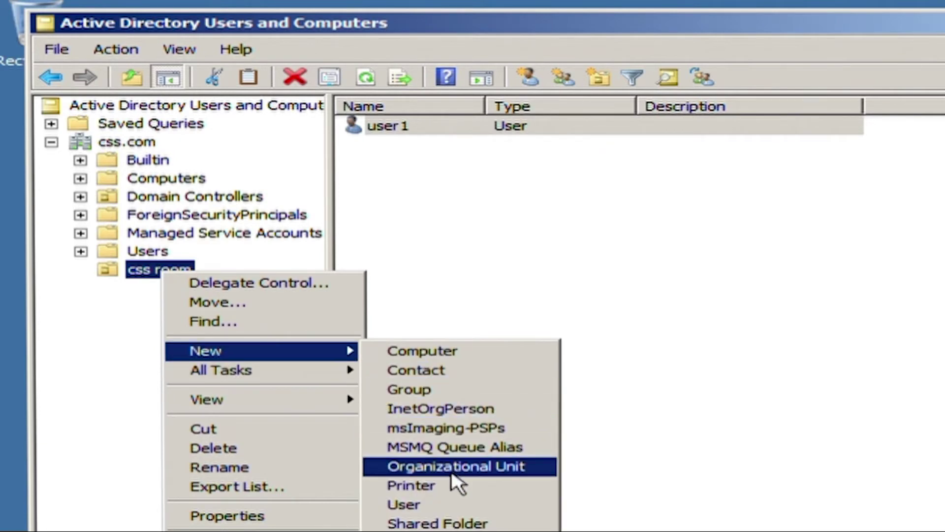
Start a second css room user named user2, with logon name user2
click(453, 507)
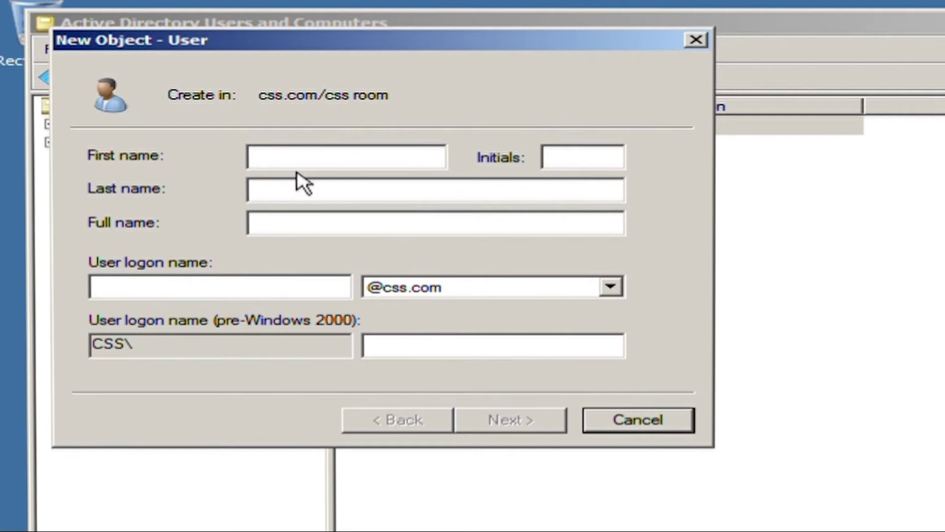
text(user)
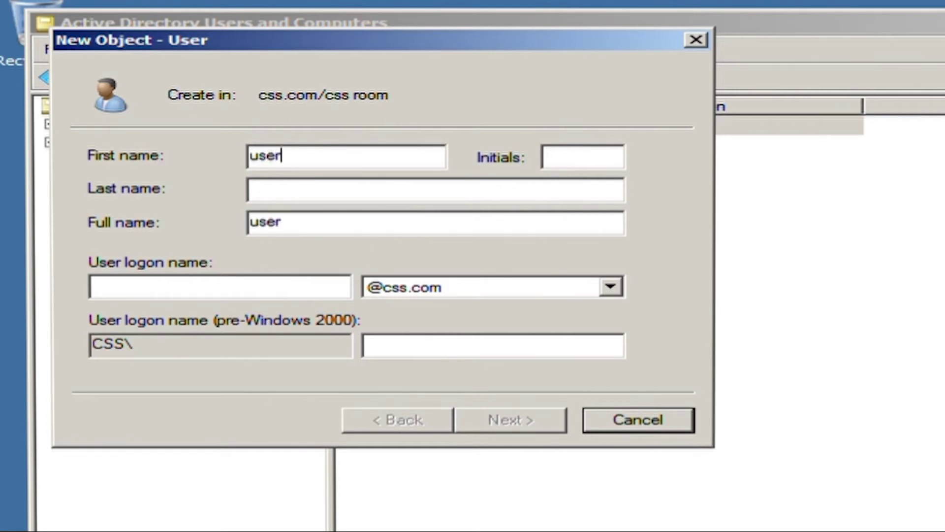
text(2)
click(204, 284)
text(u)
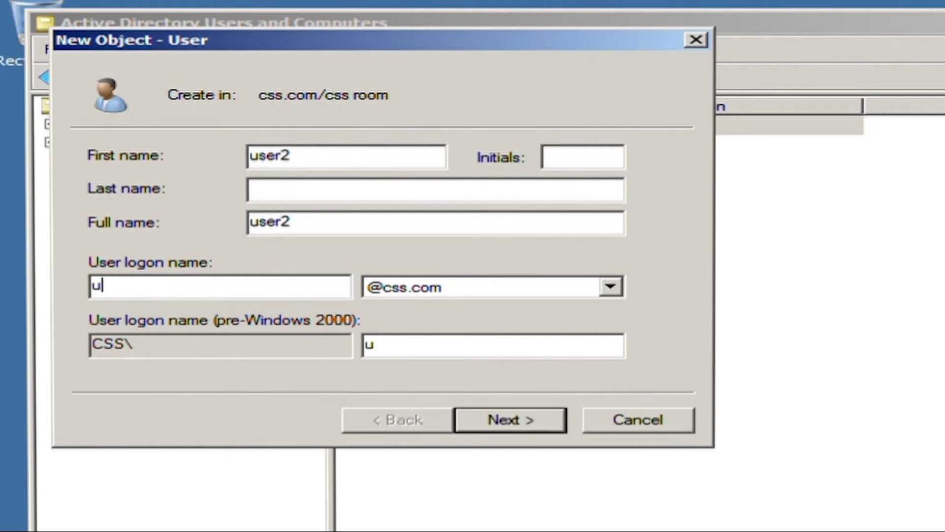
text(ser)
text(2)
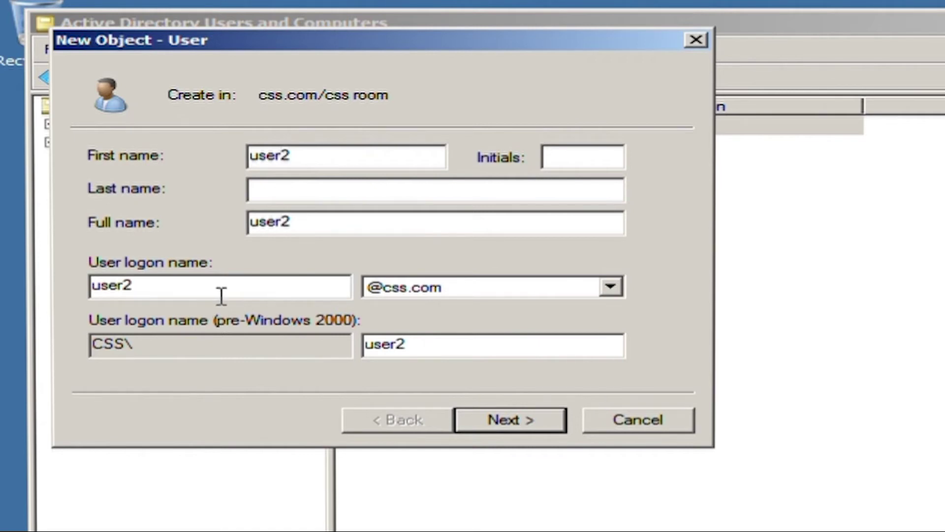
click(510, 423)
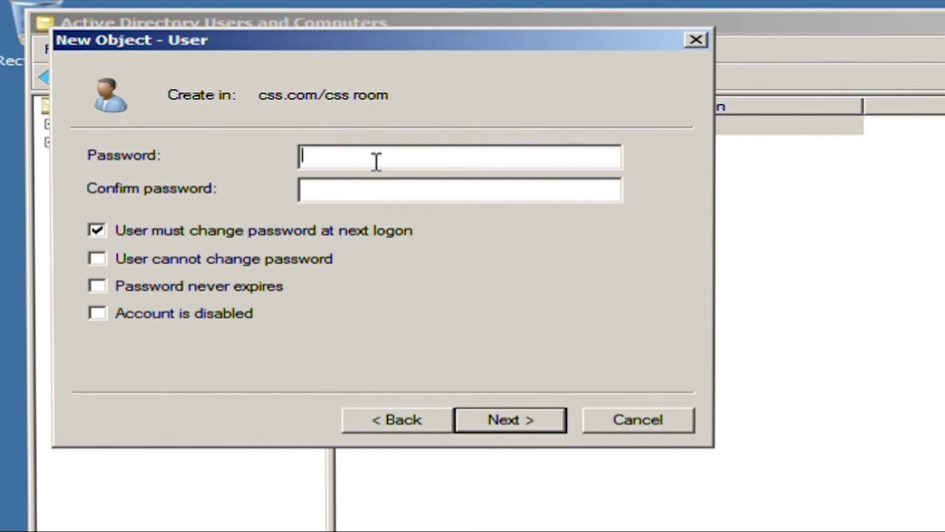
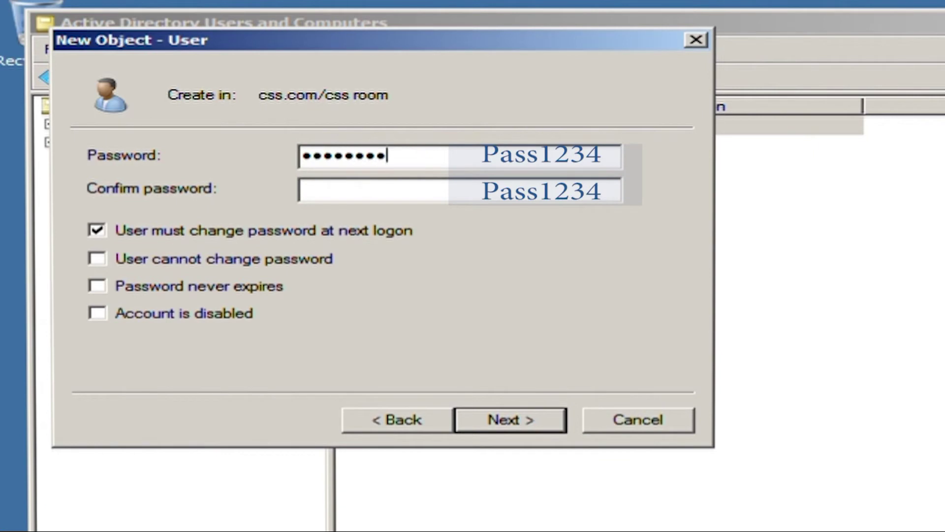
Confirm user2's password, make it unchangeable and never expiring with no forced change, and finish
click(396, 195)
text(P)
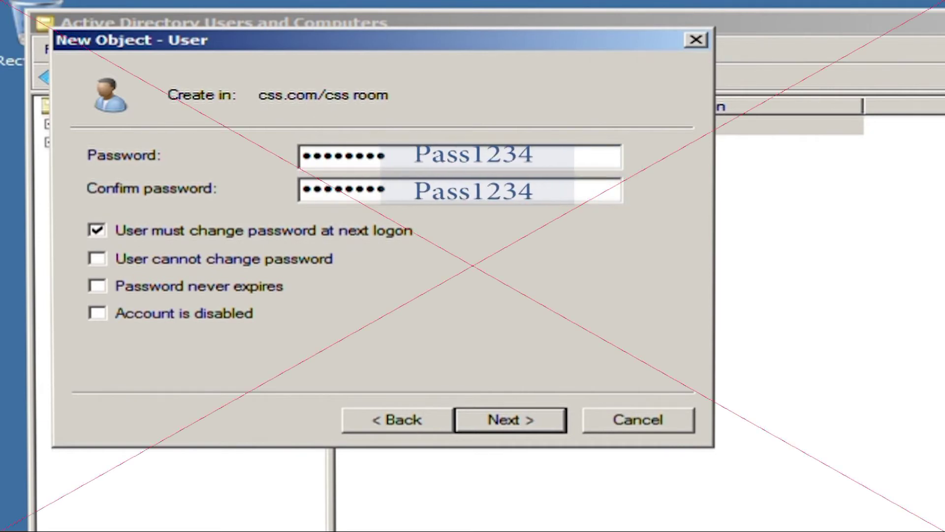
click(97, 232)
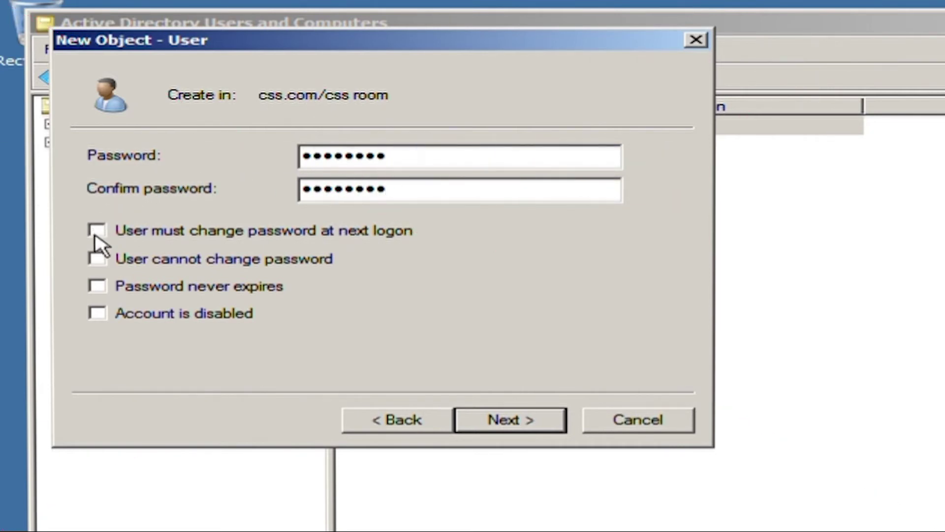
click(97, 260)
click(97, 290)
click(507, 421)
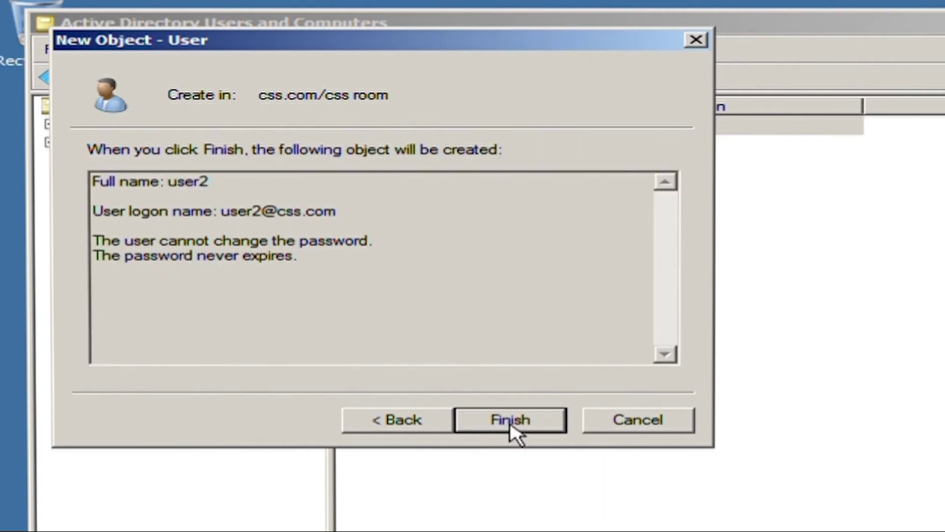
click(511, 423)
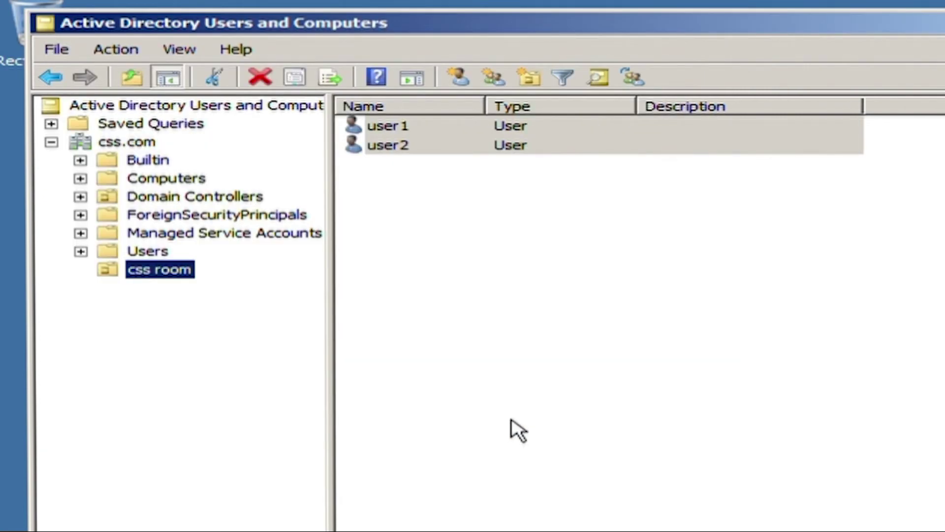
Open a third New Object – User dialog from the css room unit's New menu
right_click(169, 279)
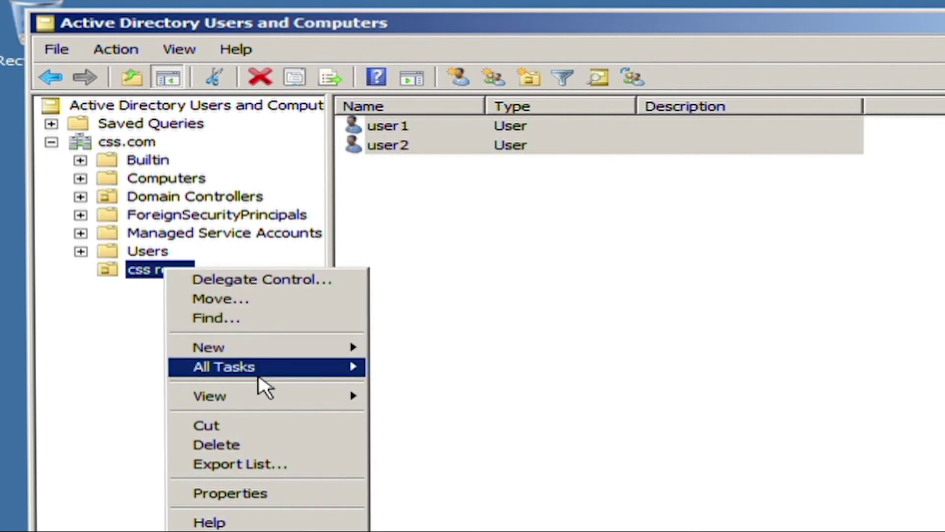
click(270, 351)
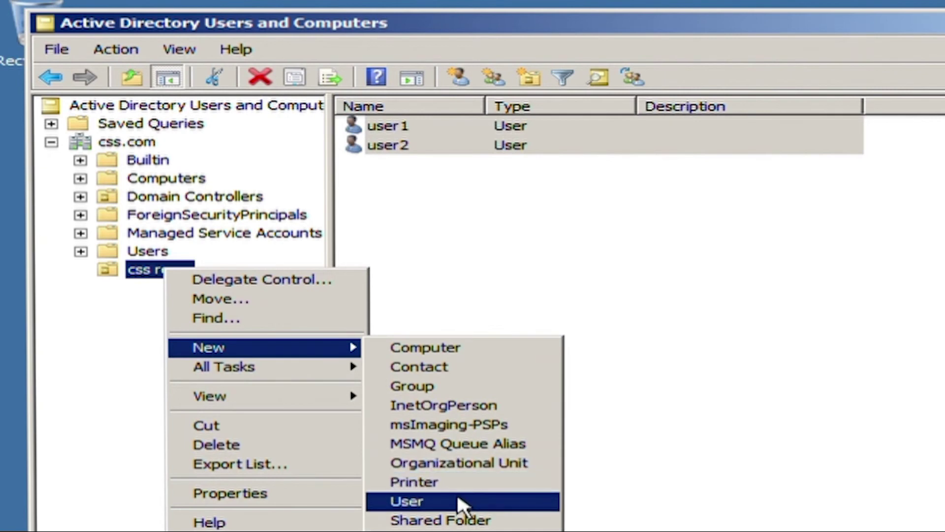
click(462, 507)
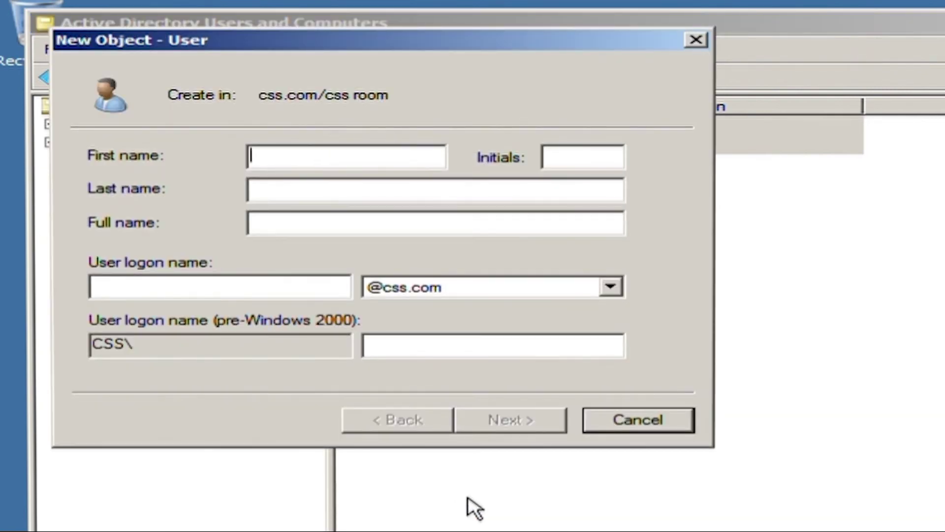
text(us)
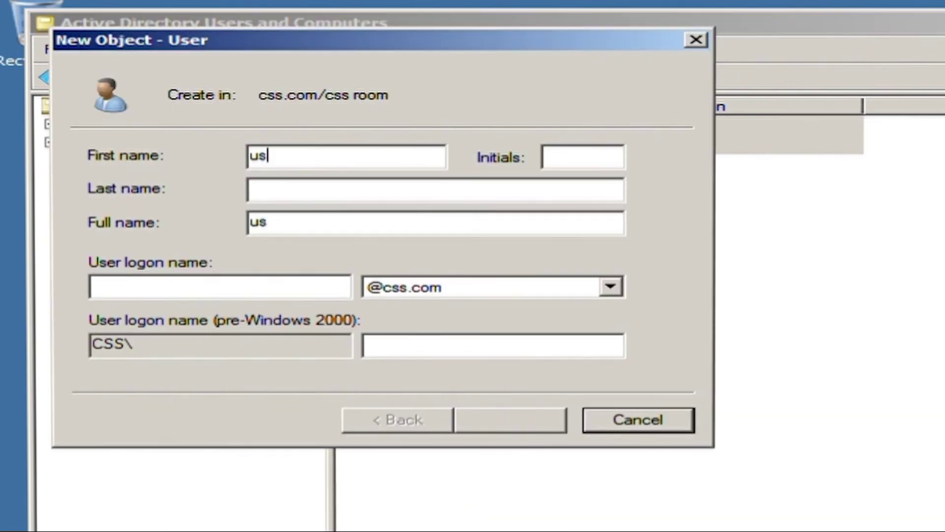
text(er)
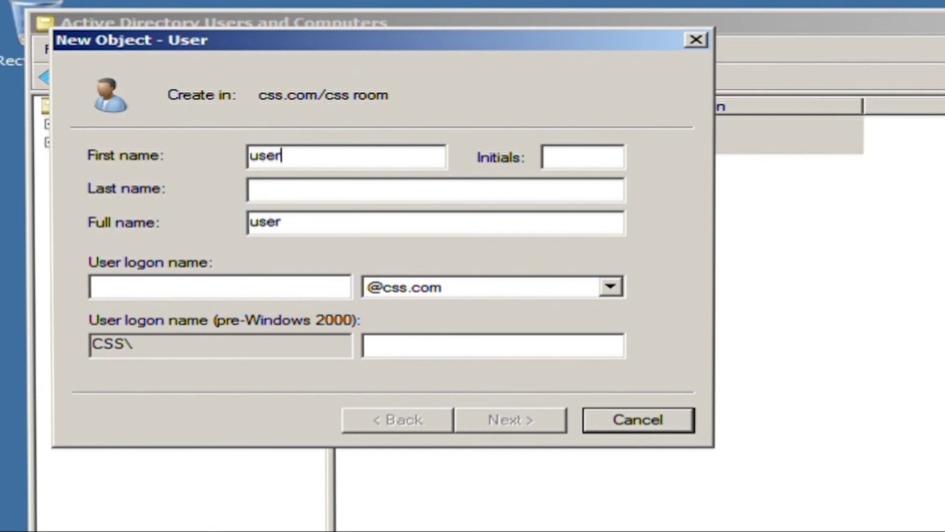
text(3)
Enter user3 as first name and logon name and advance to the password page
click(193, 290)
text(use)
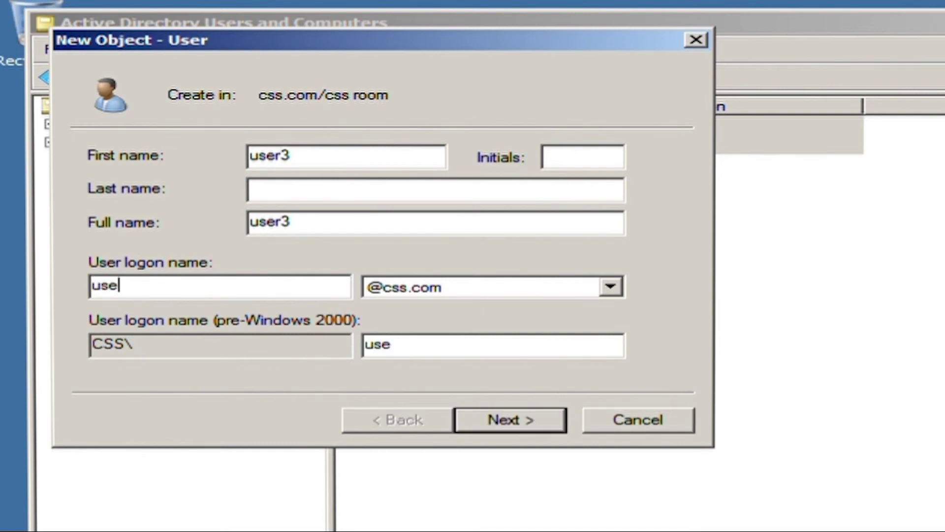
text(r3)
click(508, 423)
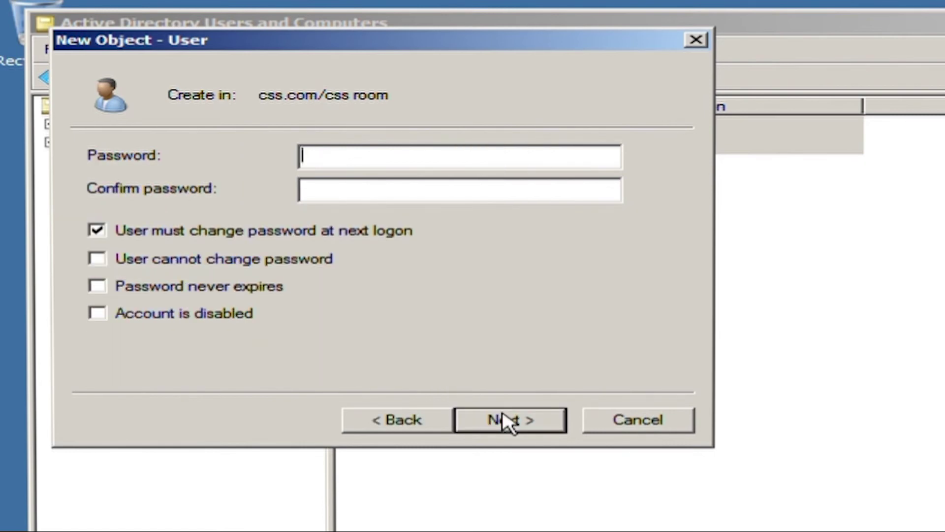
Enter and confirm user3's password, make it unchangeable and never-expiring, and complete the wizard
click(348, 153)
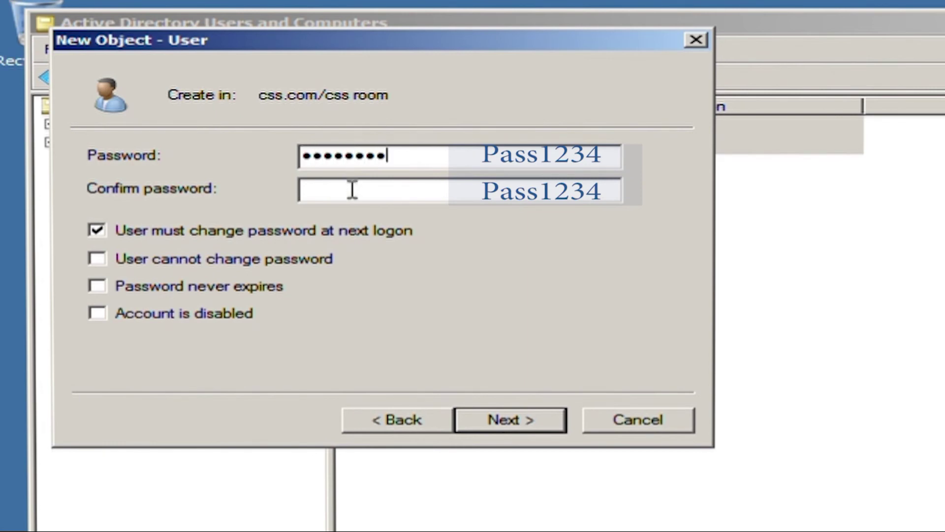
click(354, 191)
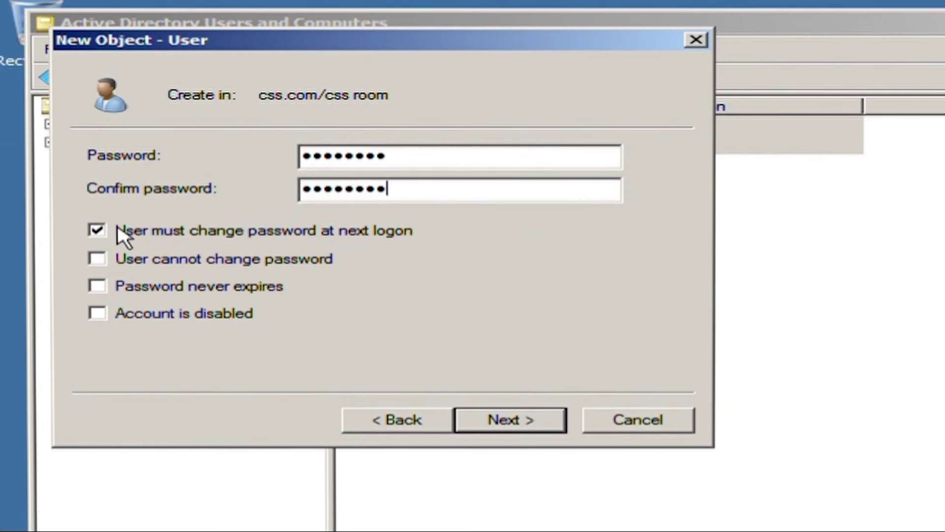
click(99, 260)
click(507, 425)
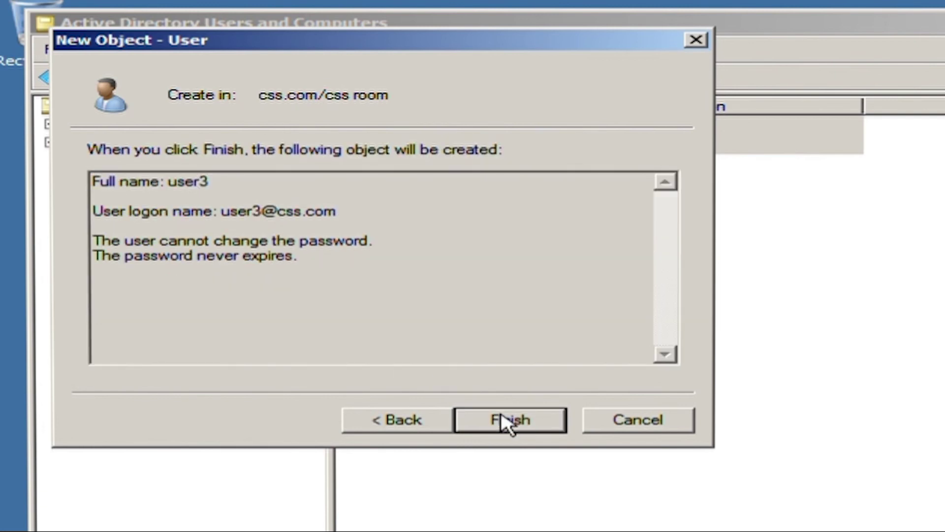
click(506, 424)
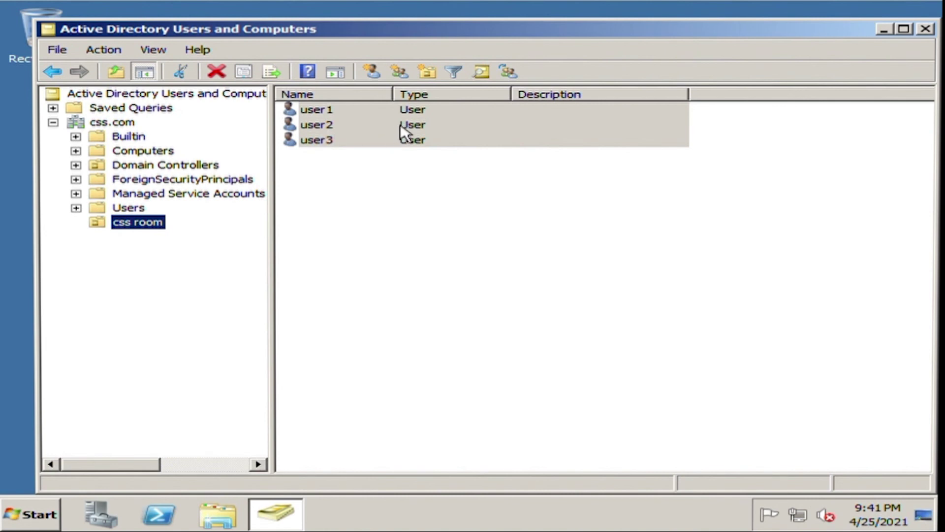
Close the Active Directory Users and Computers window to return to the desktop
click(926, 30)
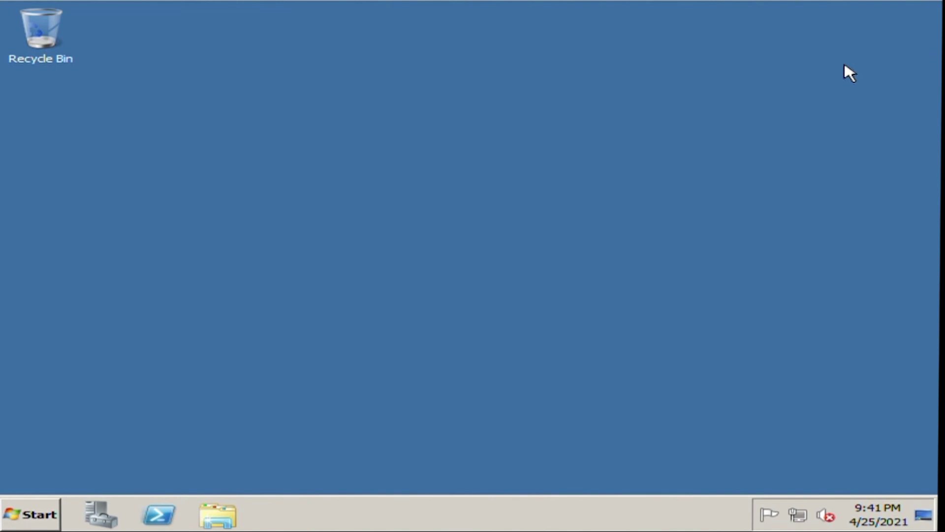